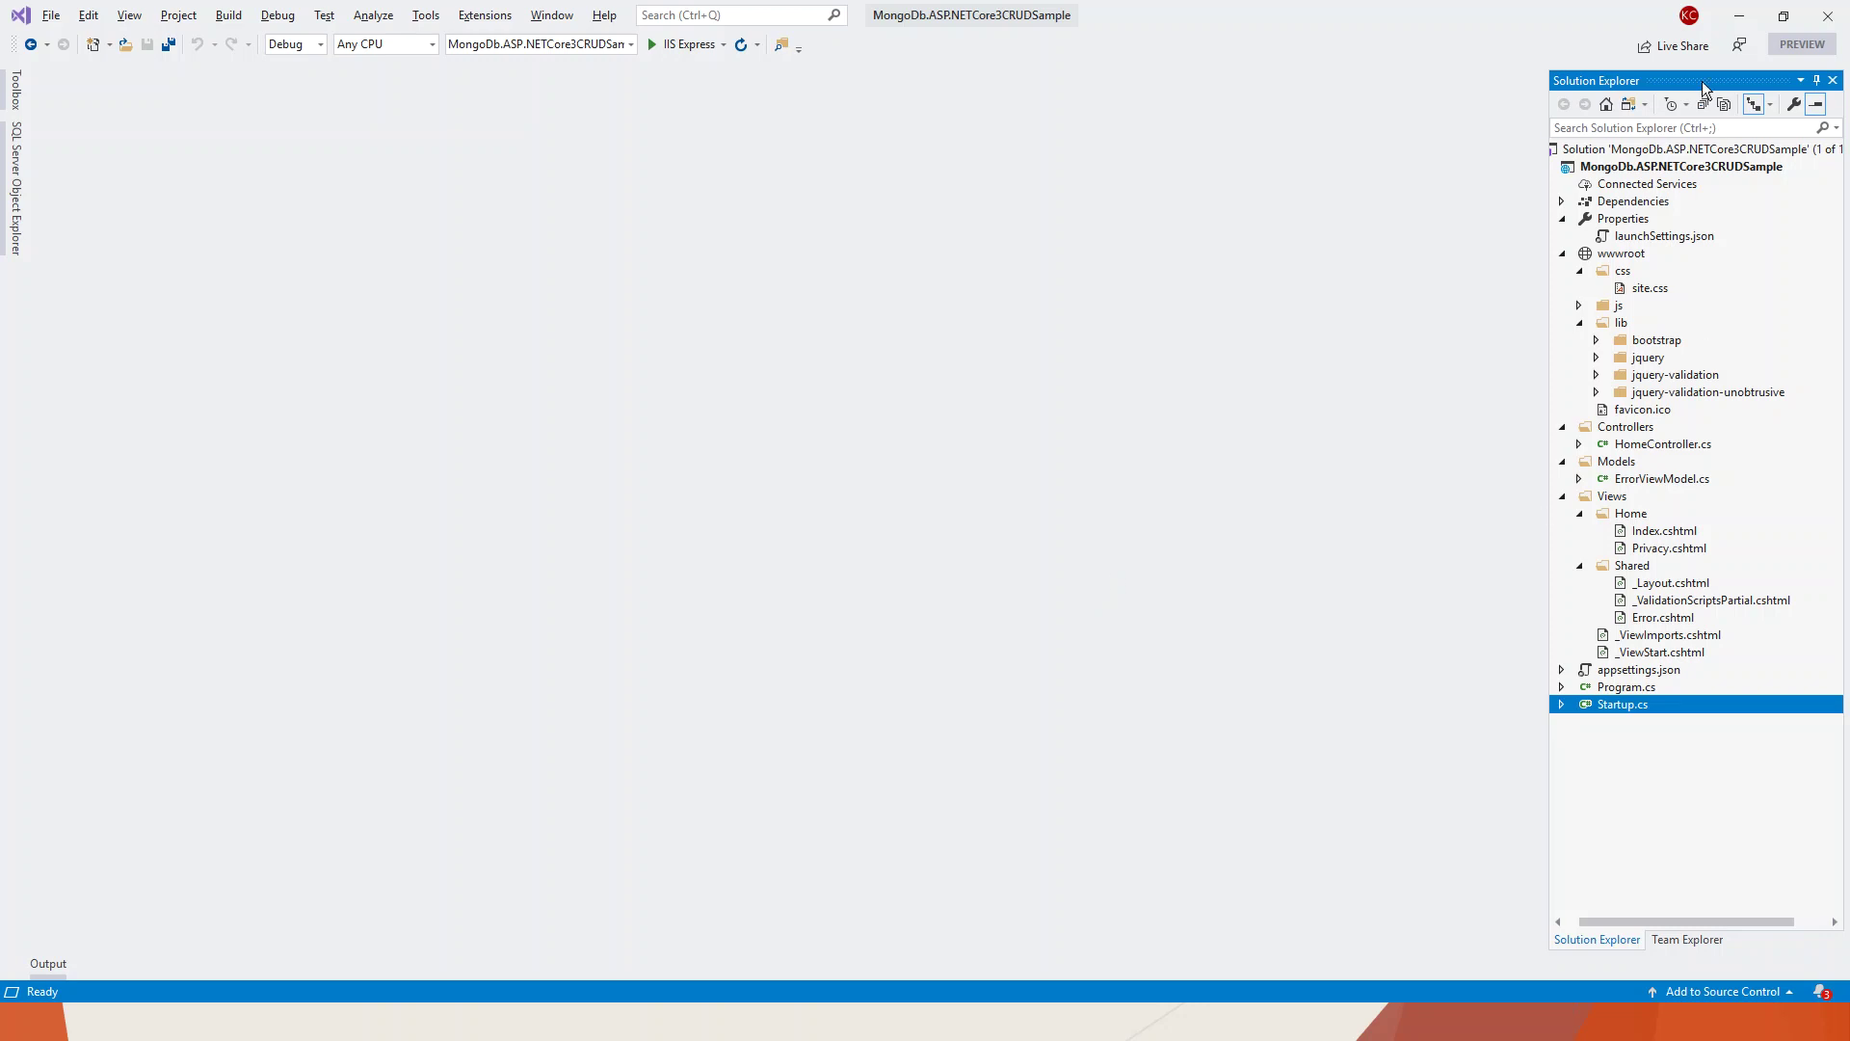
# Add a Class Library (.NET Standard) project named MongoDb.ASP.NETCore3CRUDSample.DataAccess to the solution
pyautogui.click(1689, 151)
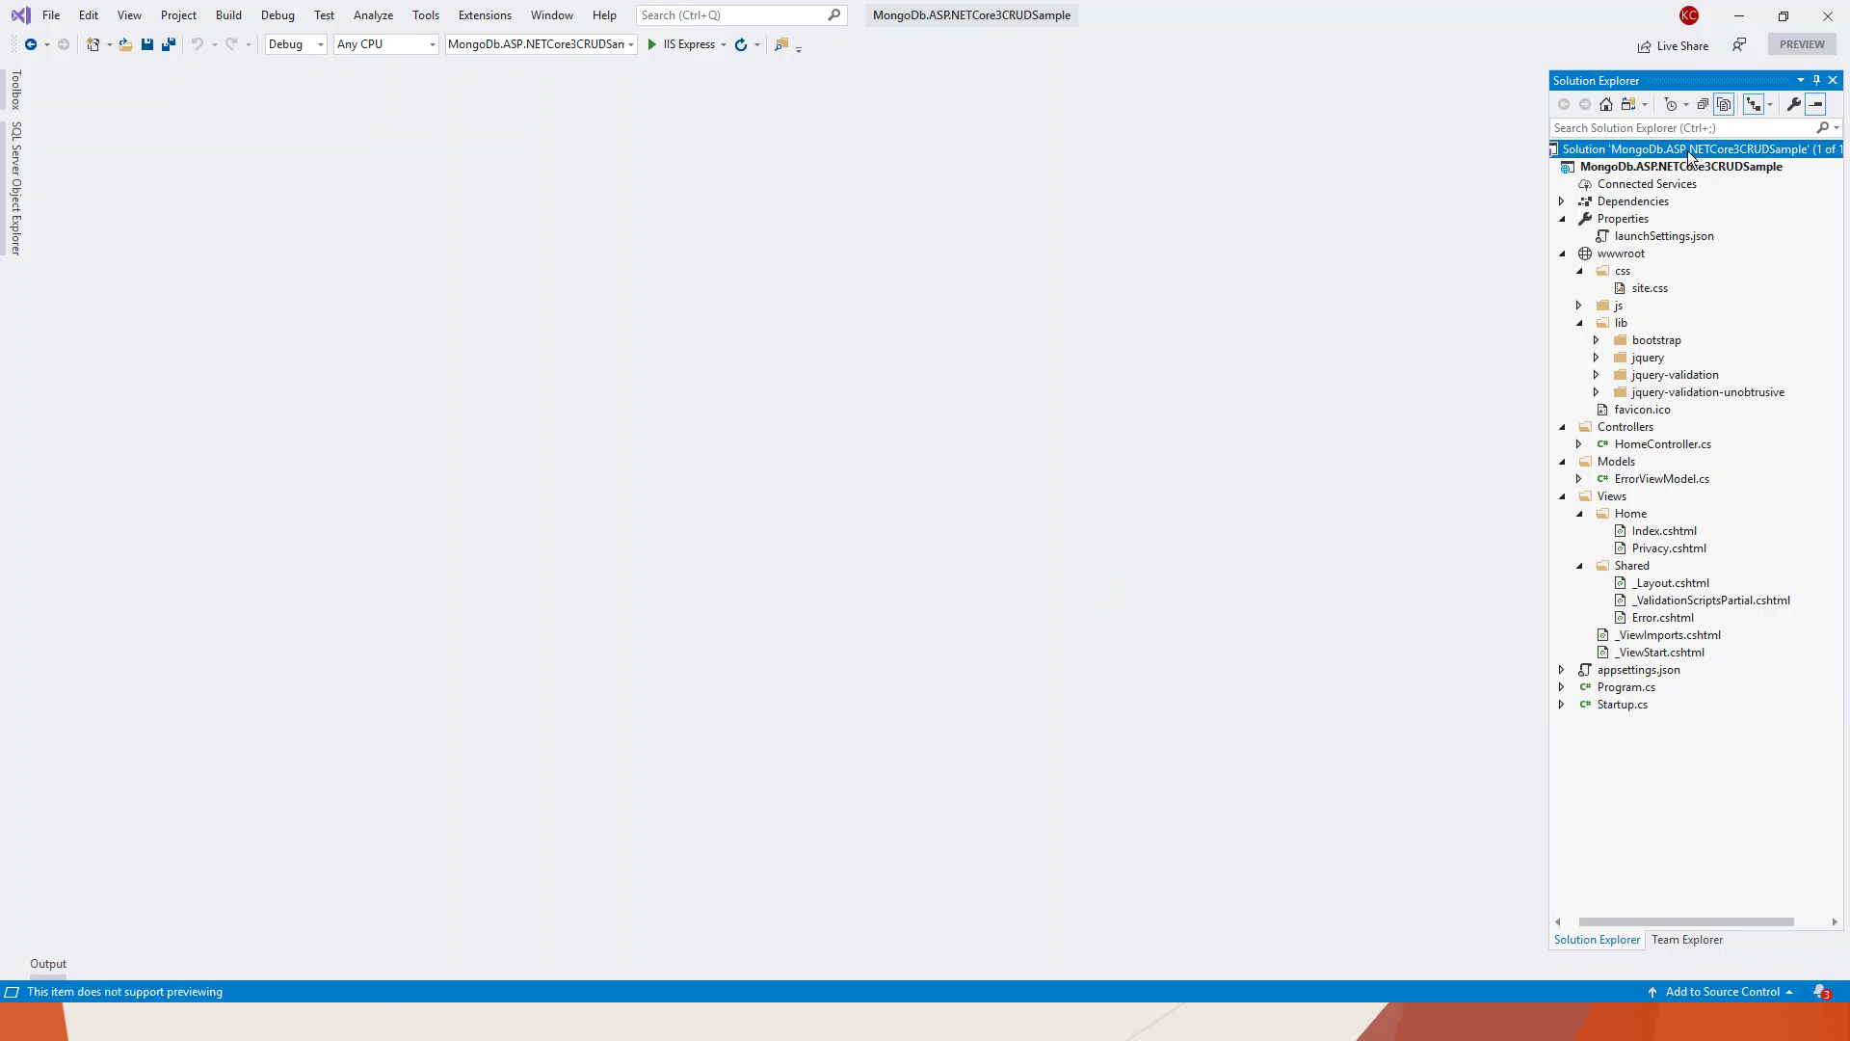
pyautogui.rightClick(1690, 151)
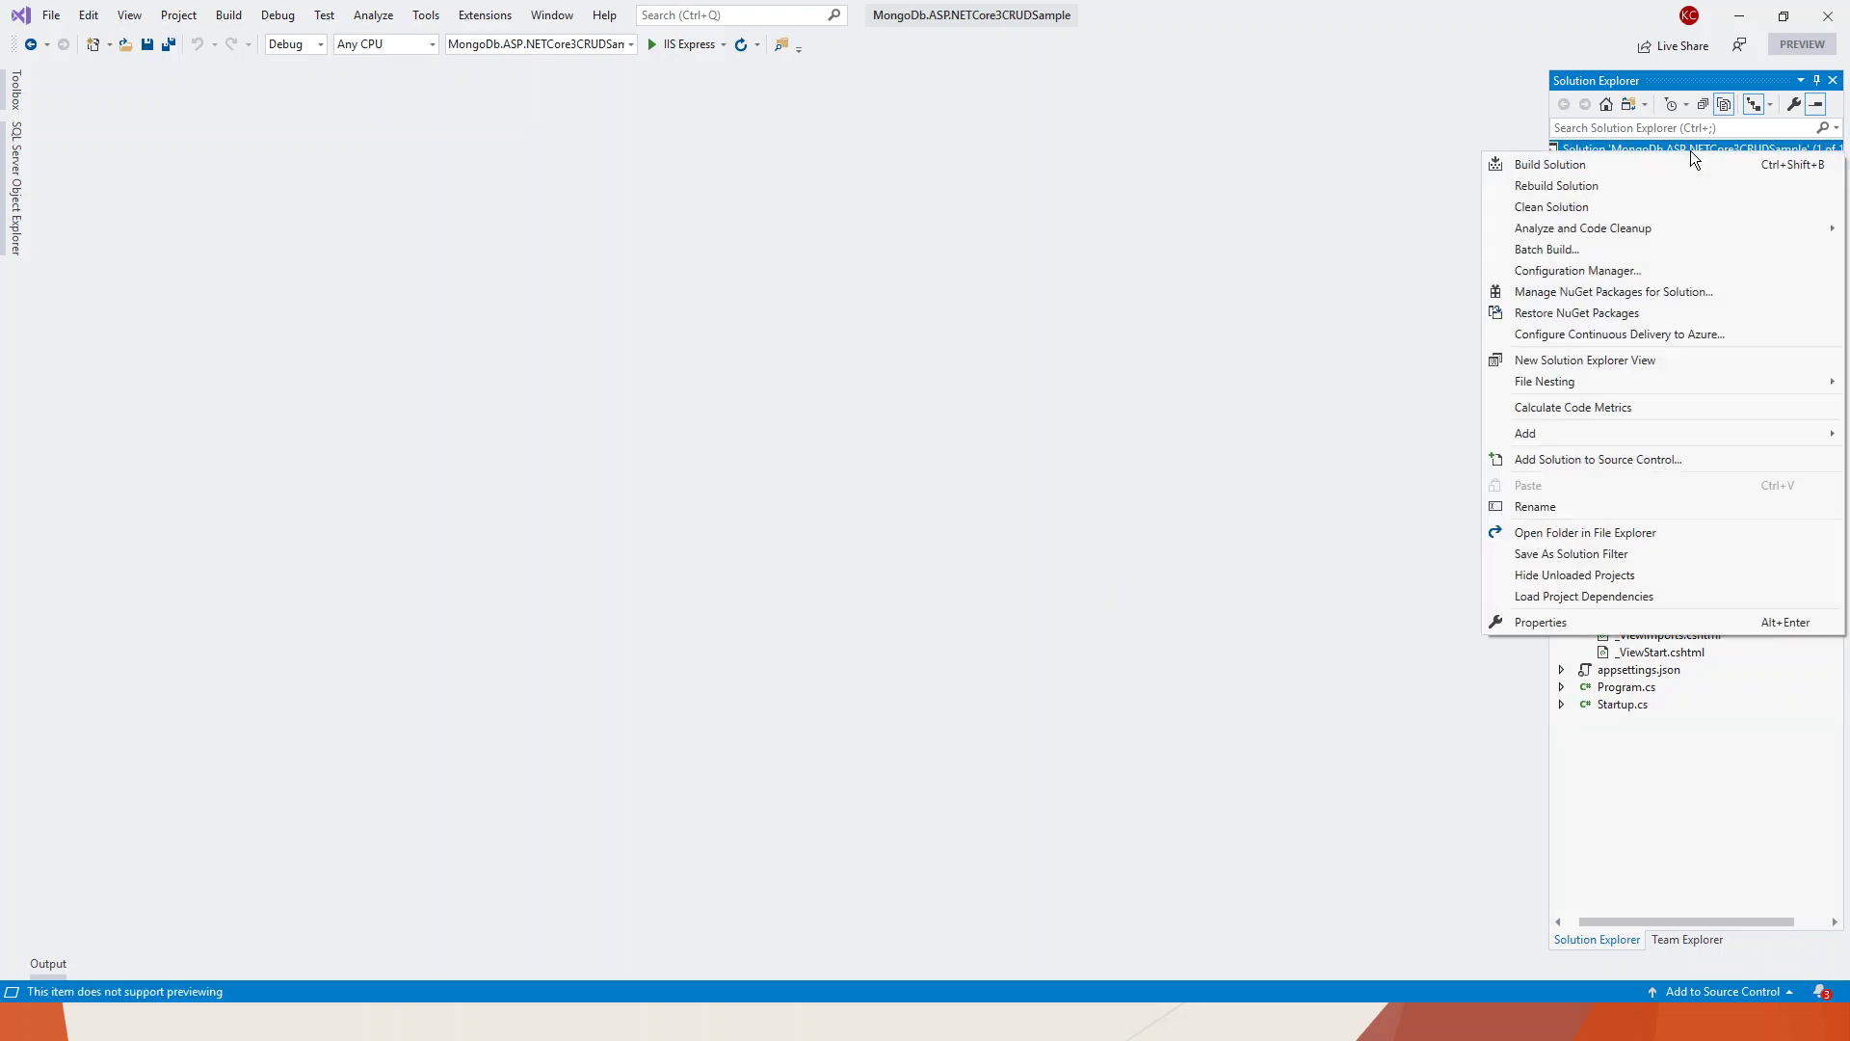
pyautogui.moveTo(1524, 433)
pyautogui.click(1287, 437)
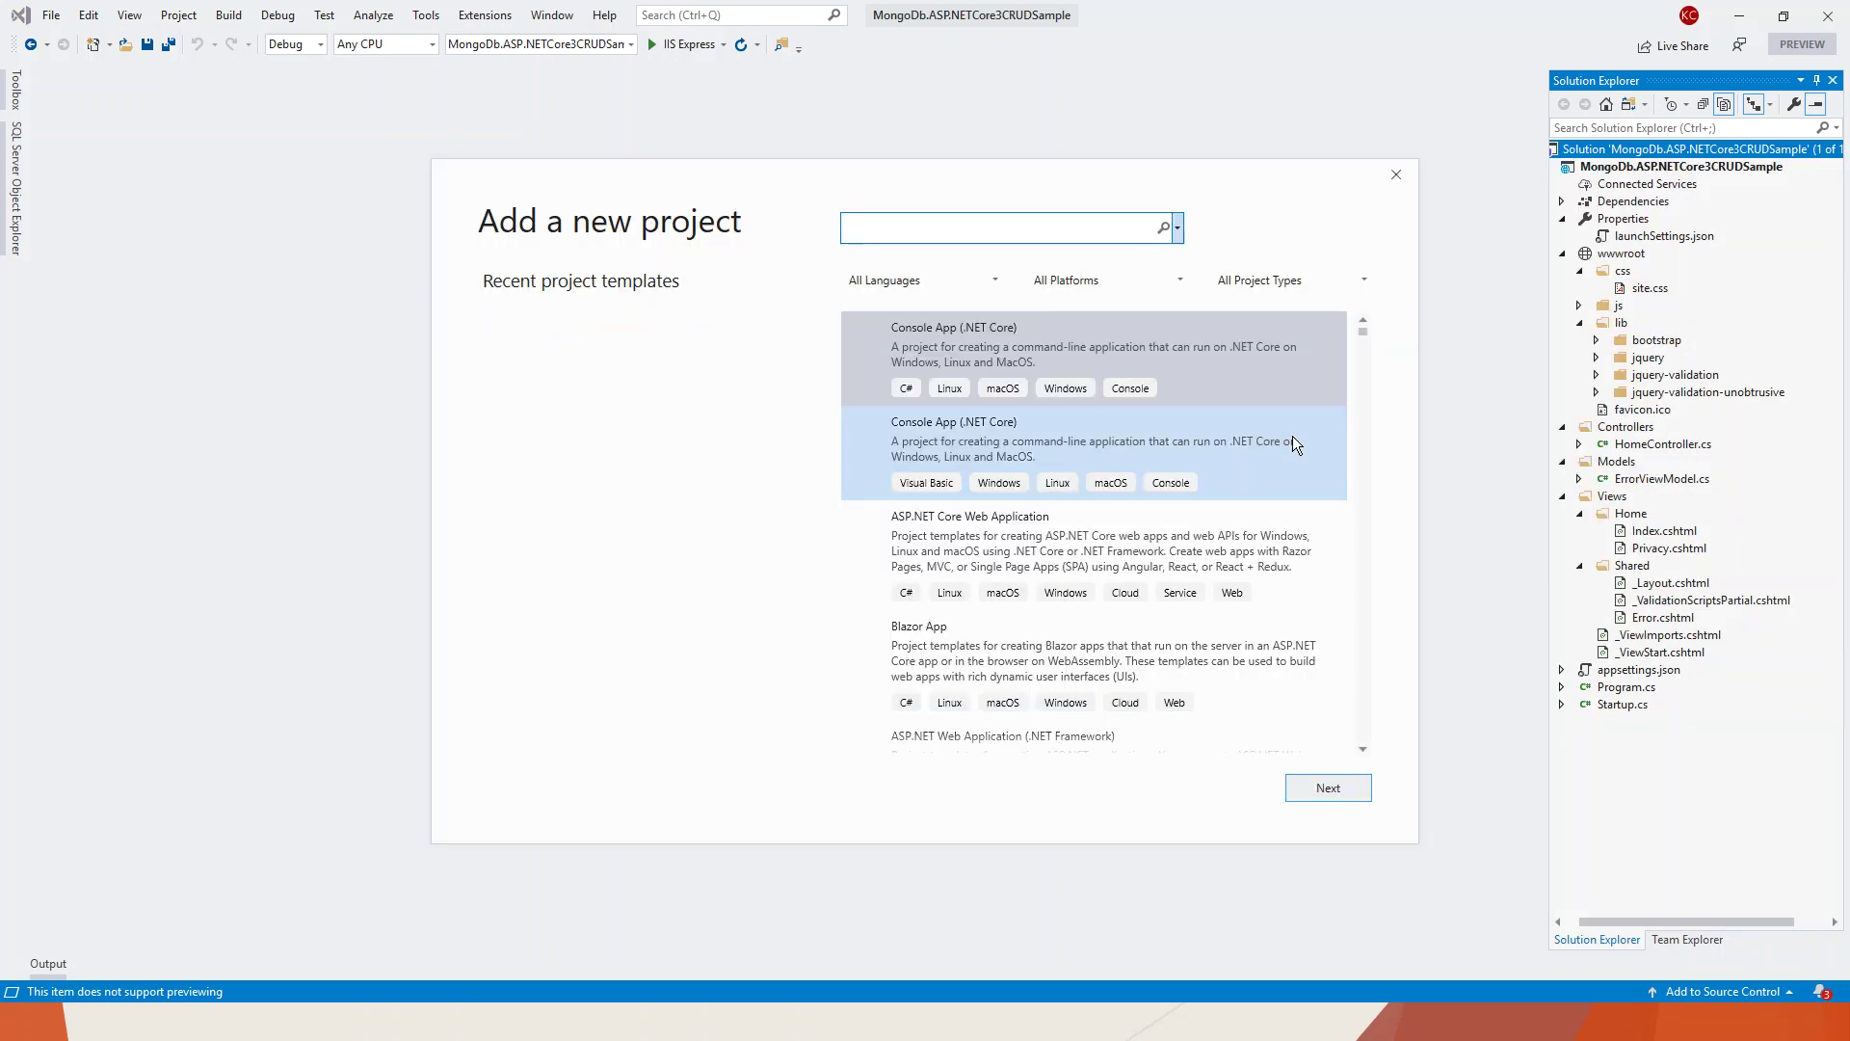
pyautogui.click(1358, 749)
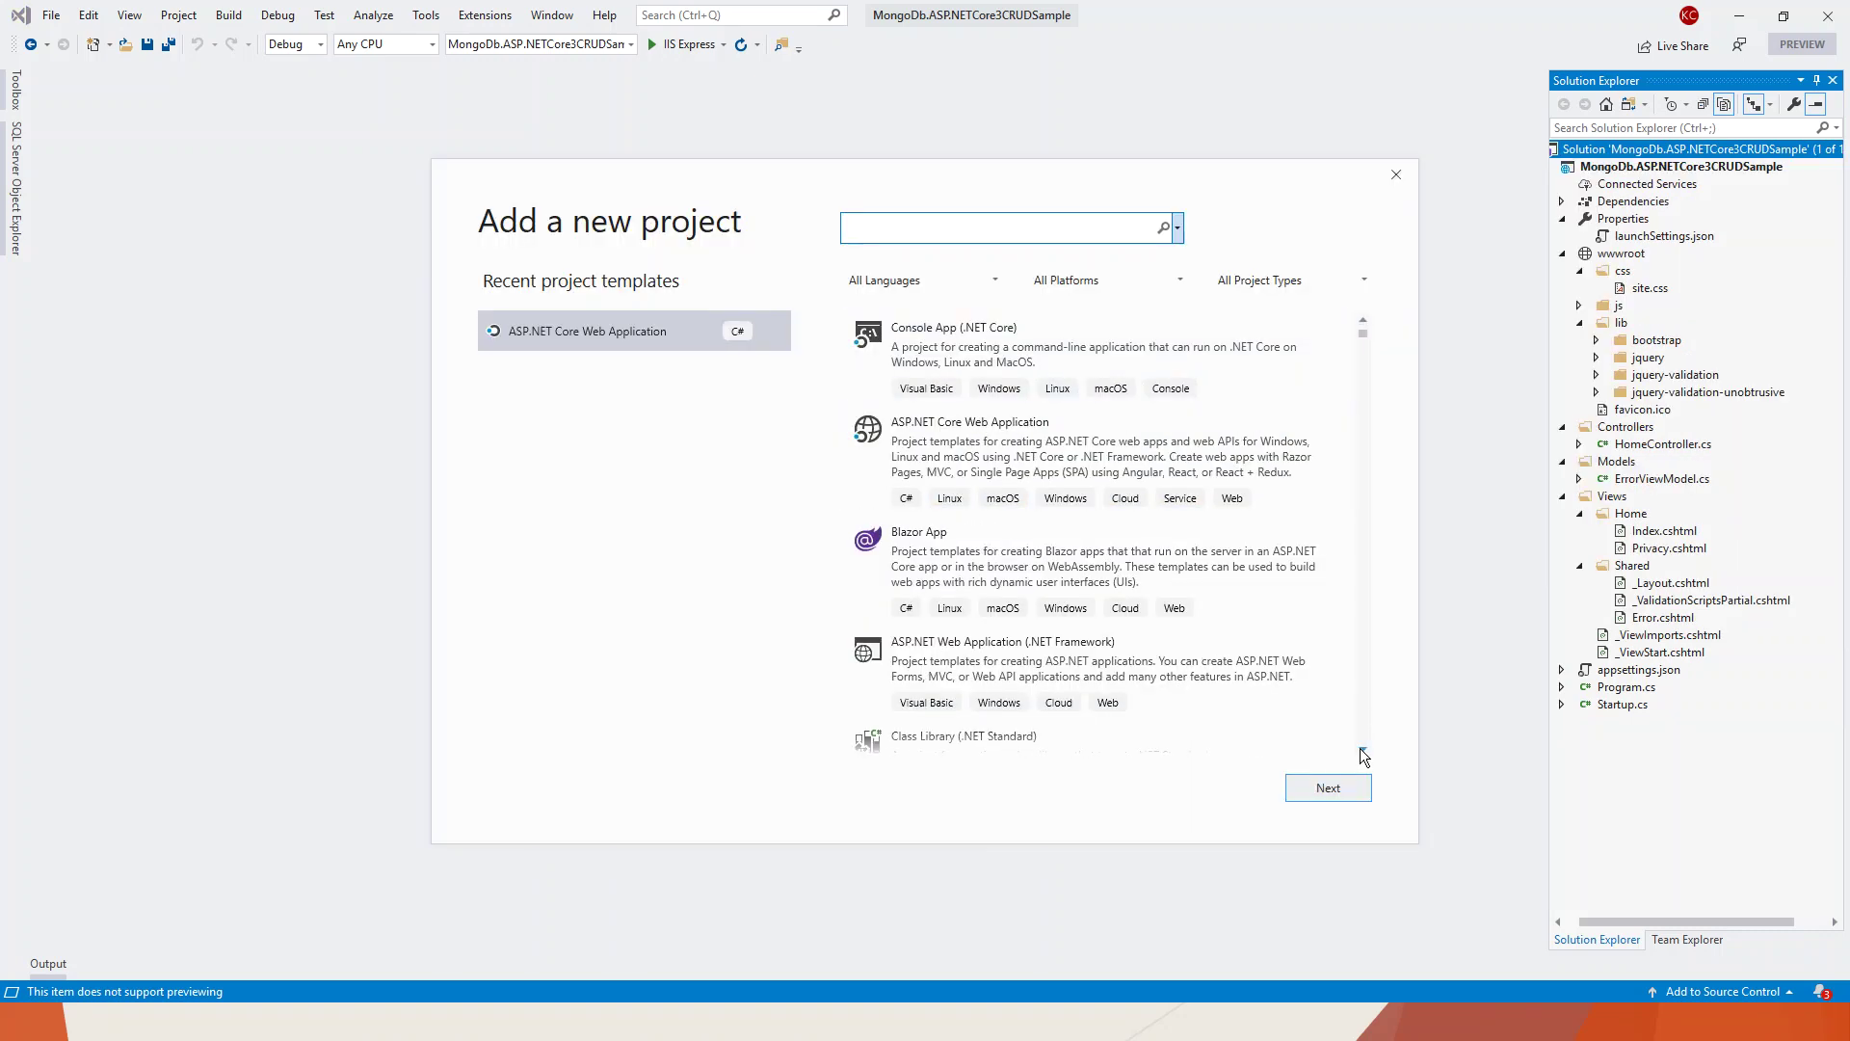
pyautogui.click(1360, 748)
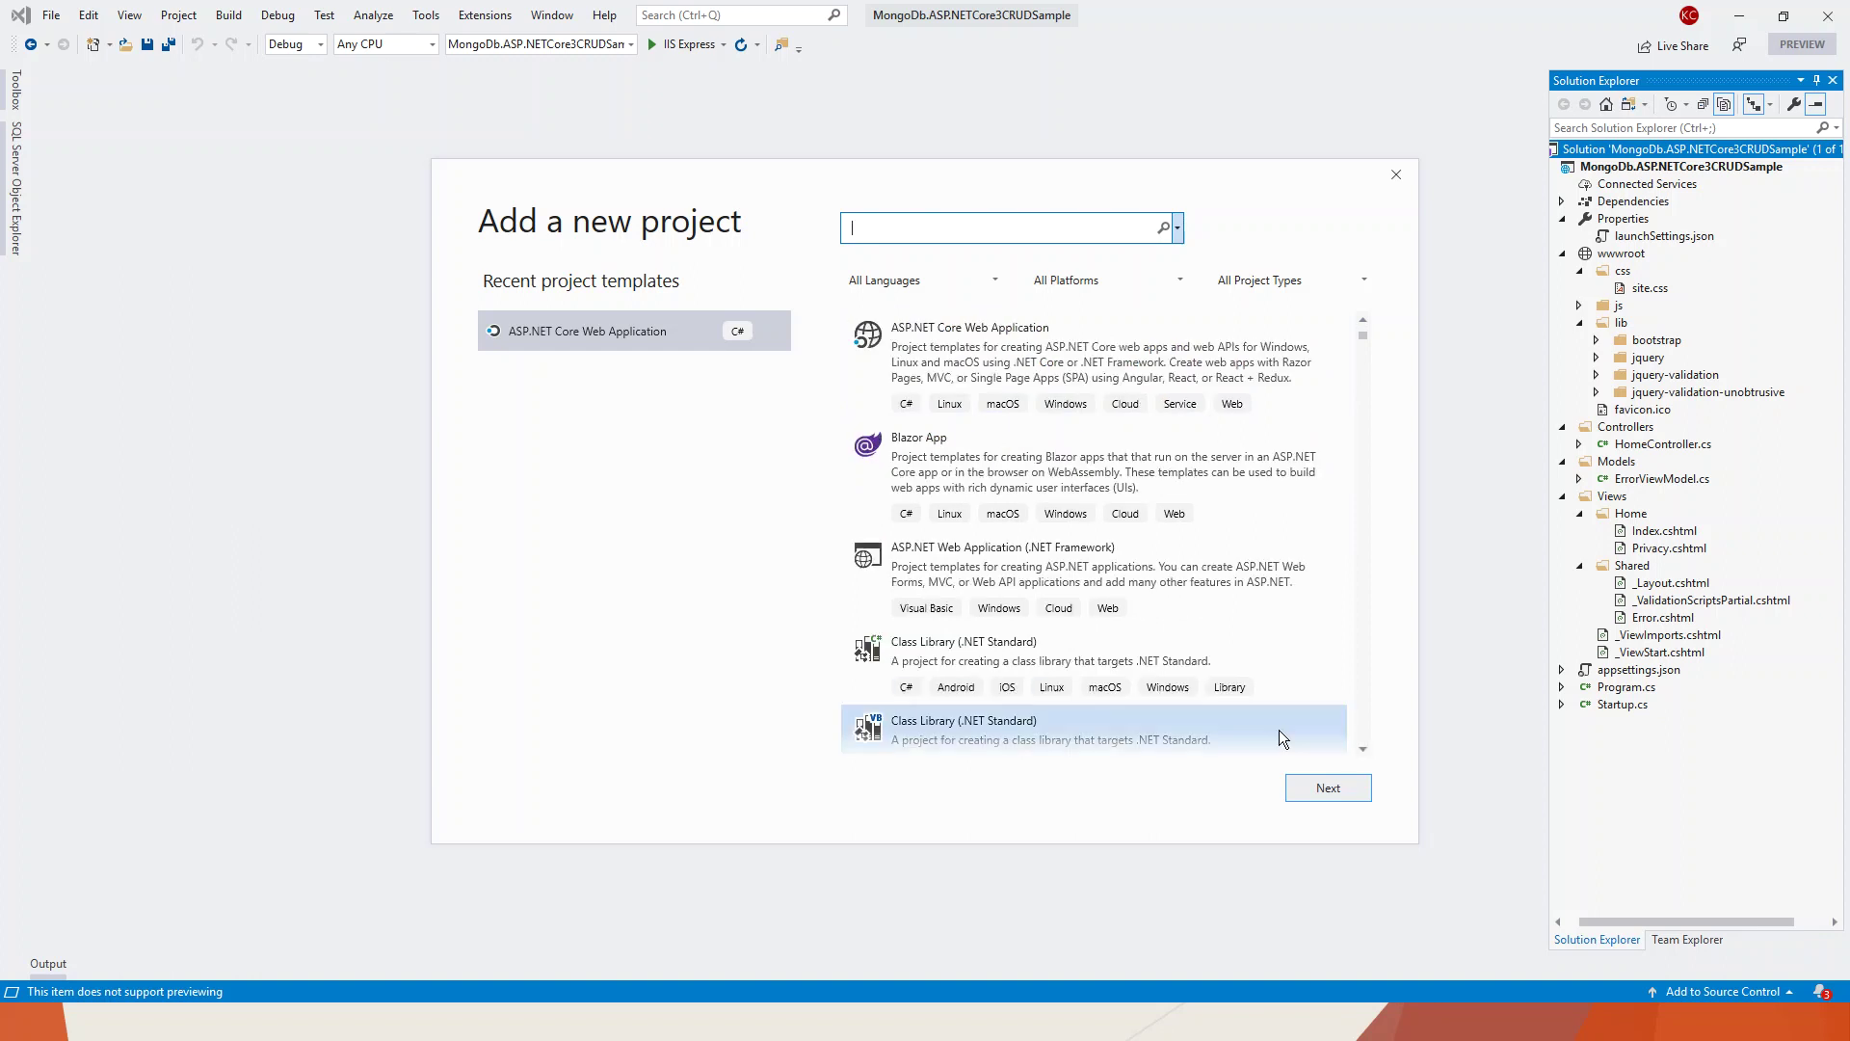
pyautogui.click(1322, 785)
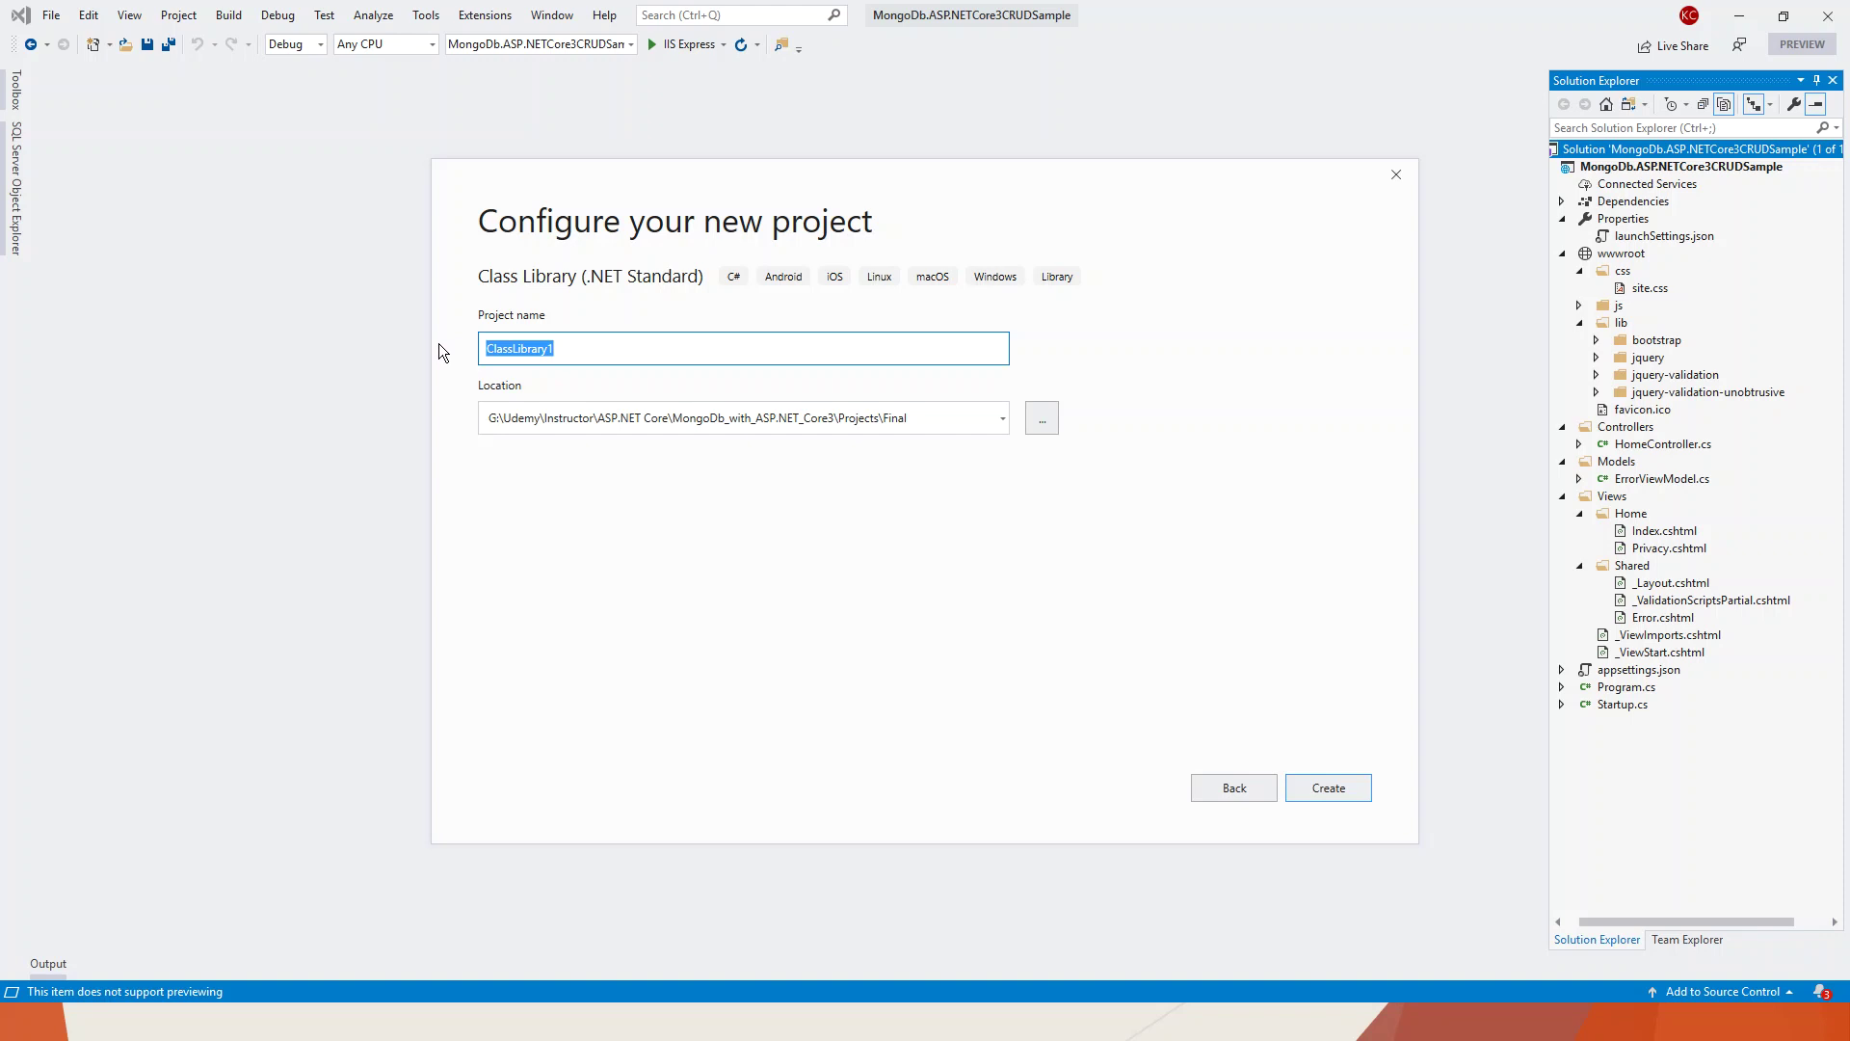
pyautogui.write('MongoDb.ASP.NETCore3CRUDSample.DataAccess')
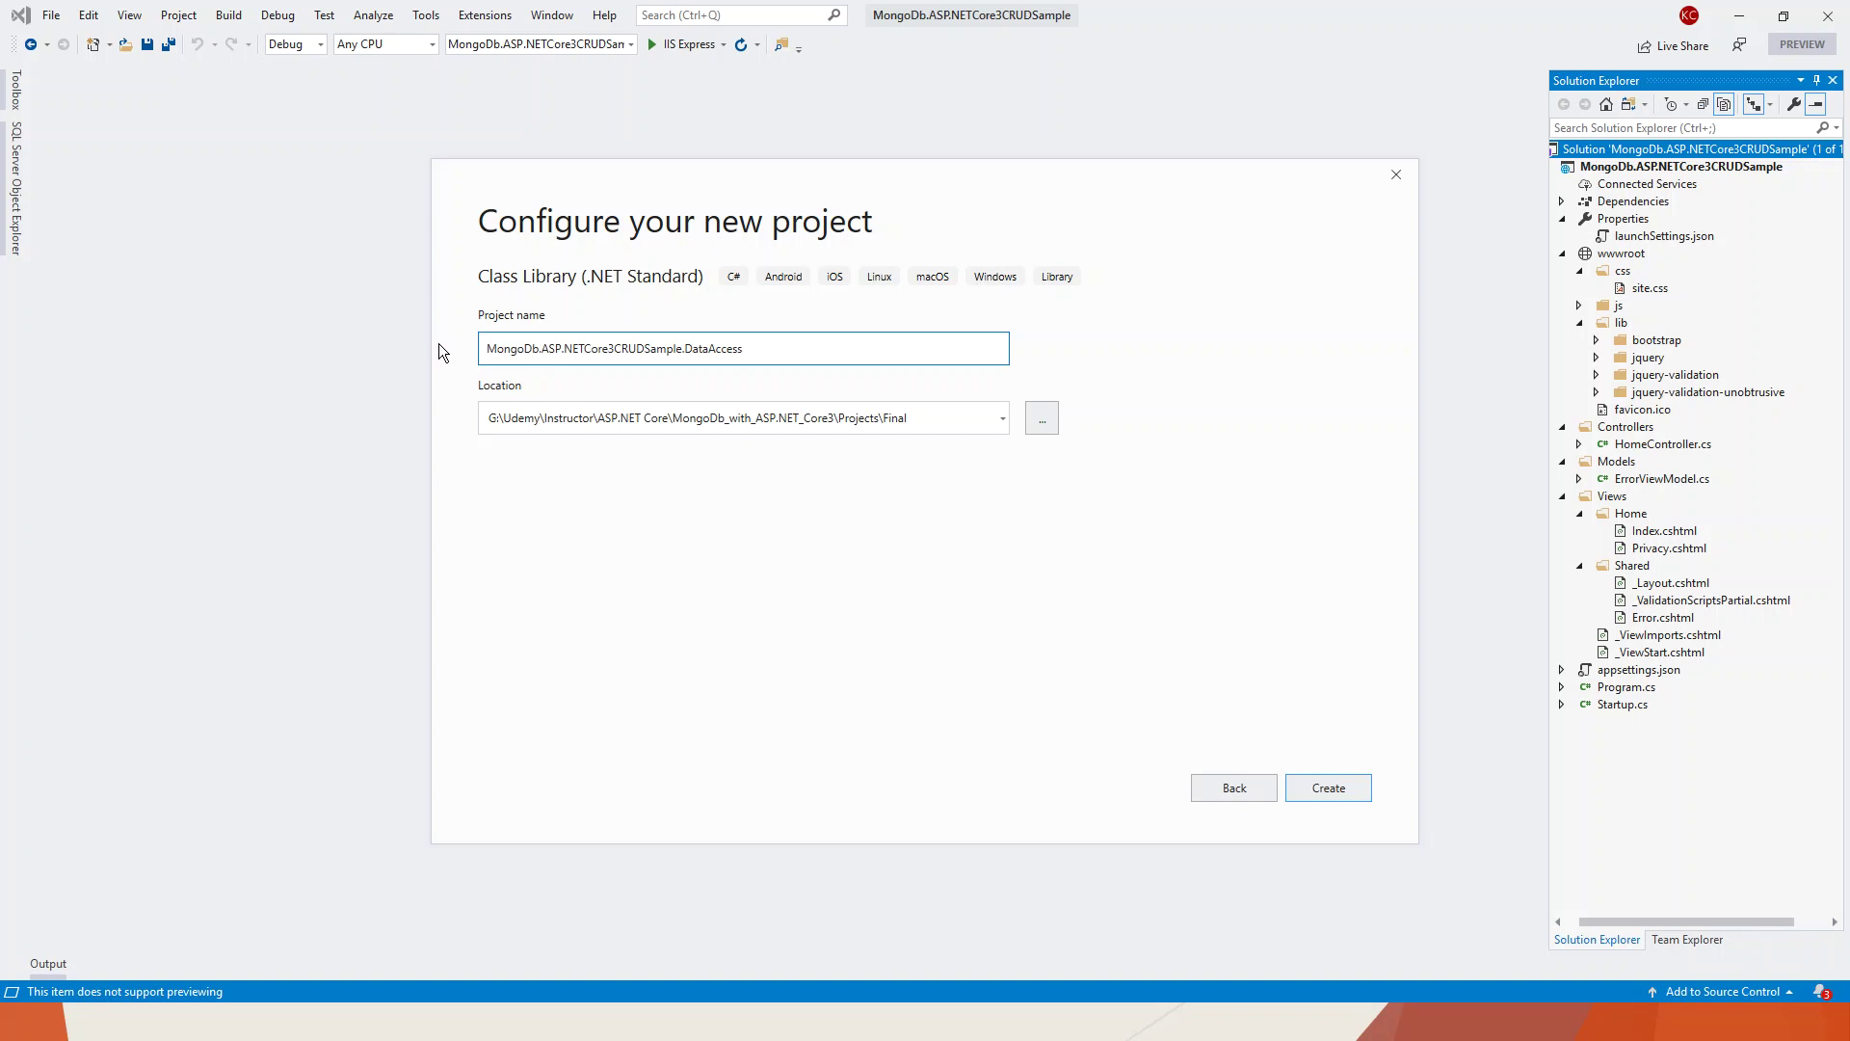
pyautogui.press('Return')
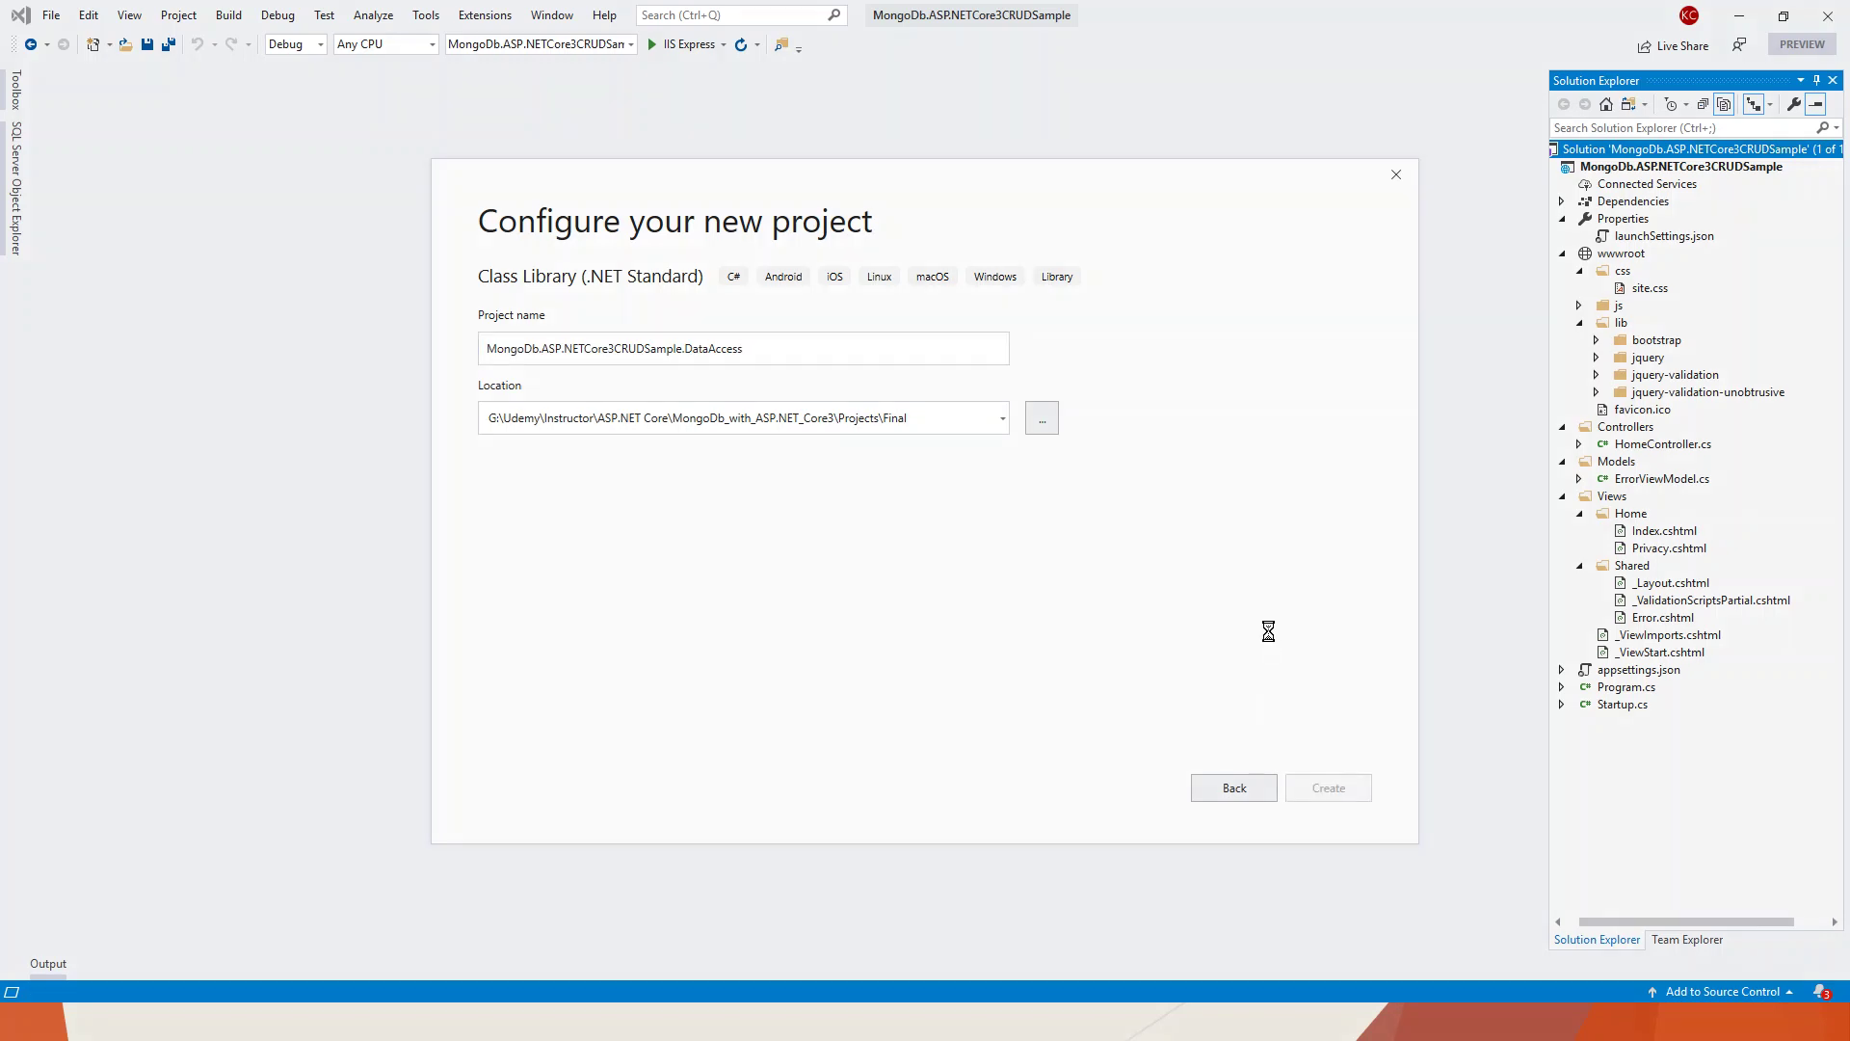